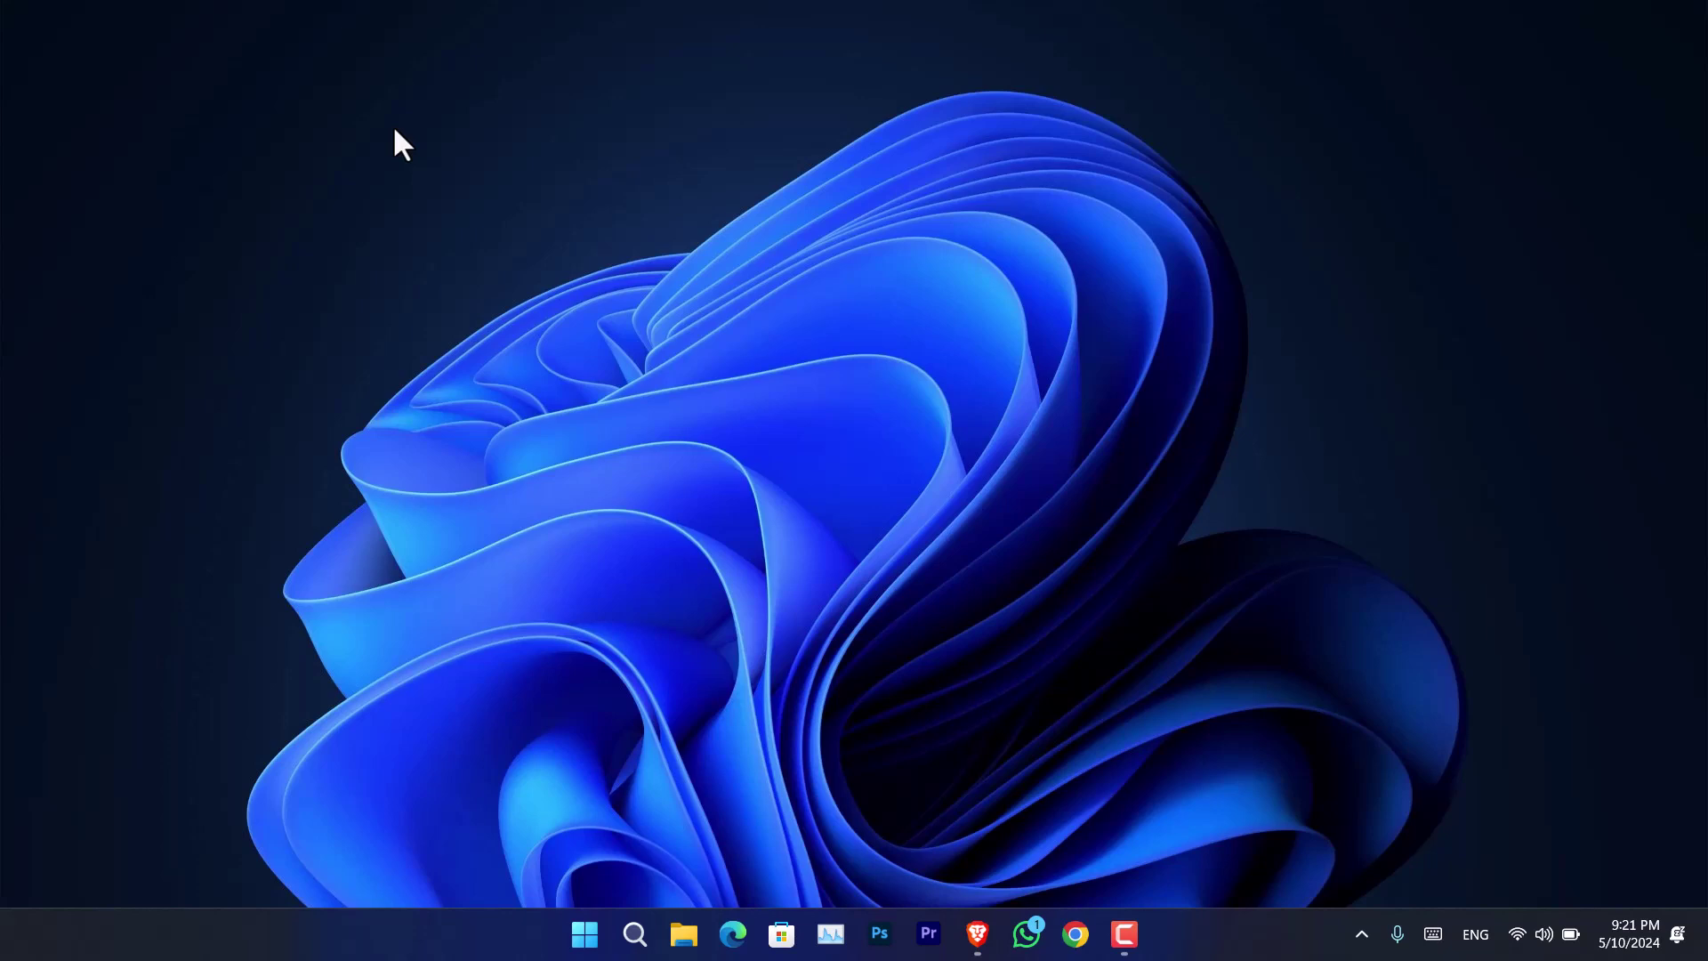
Step: Open Settings full-screen and go to Apps > Installed apps
{"action": "key", "text": "super+i"}
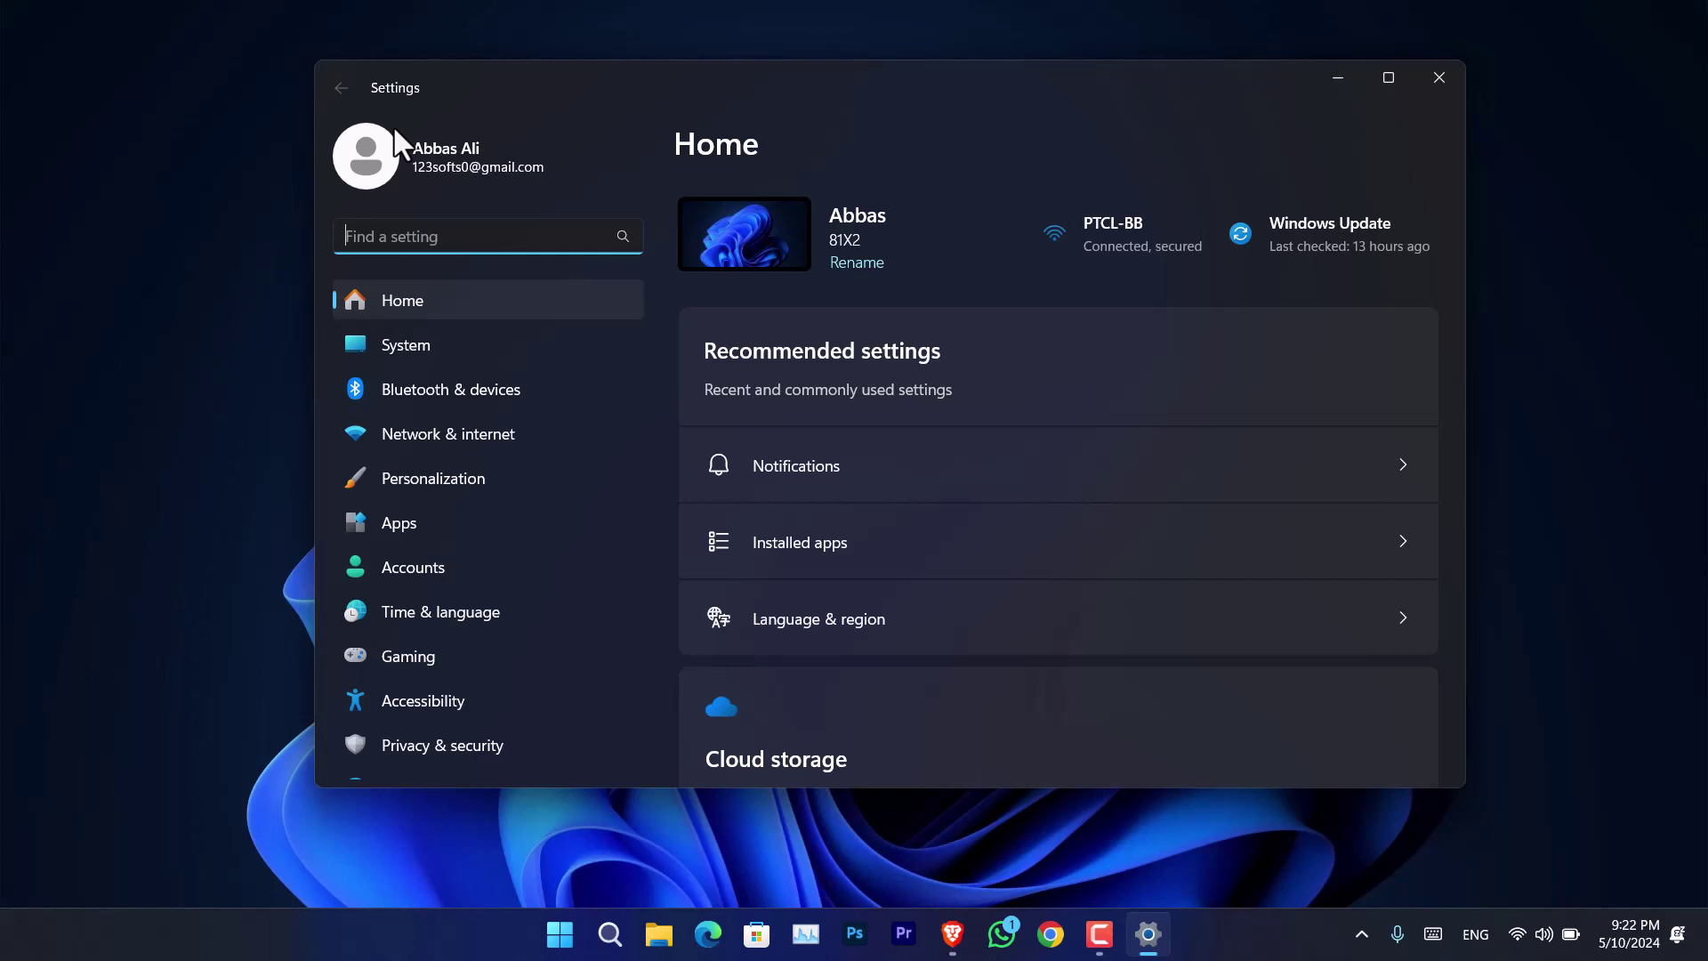
{"action": "left_click", "coordinate": [1389, 78]}
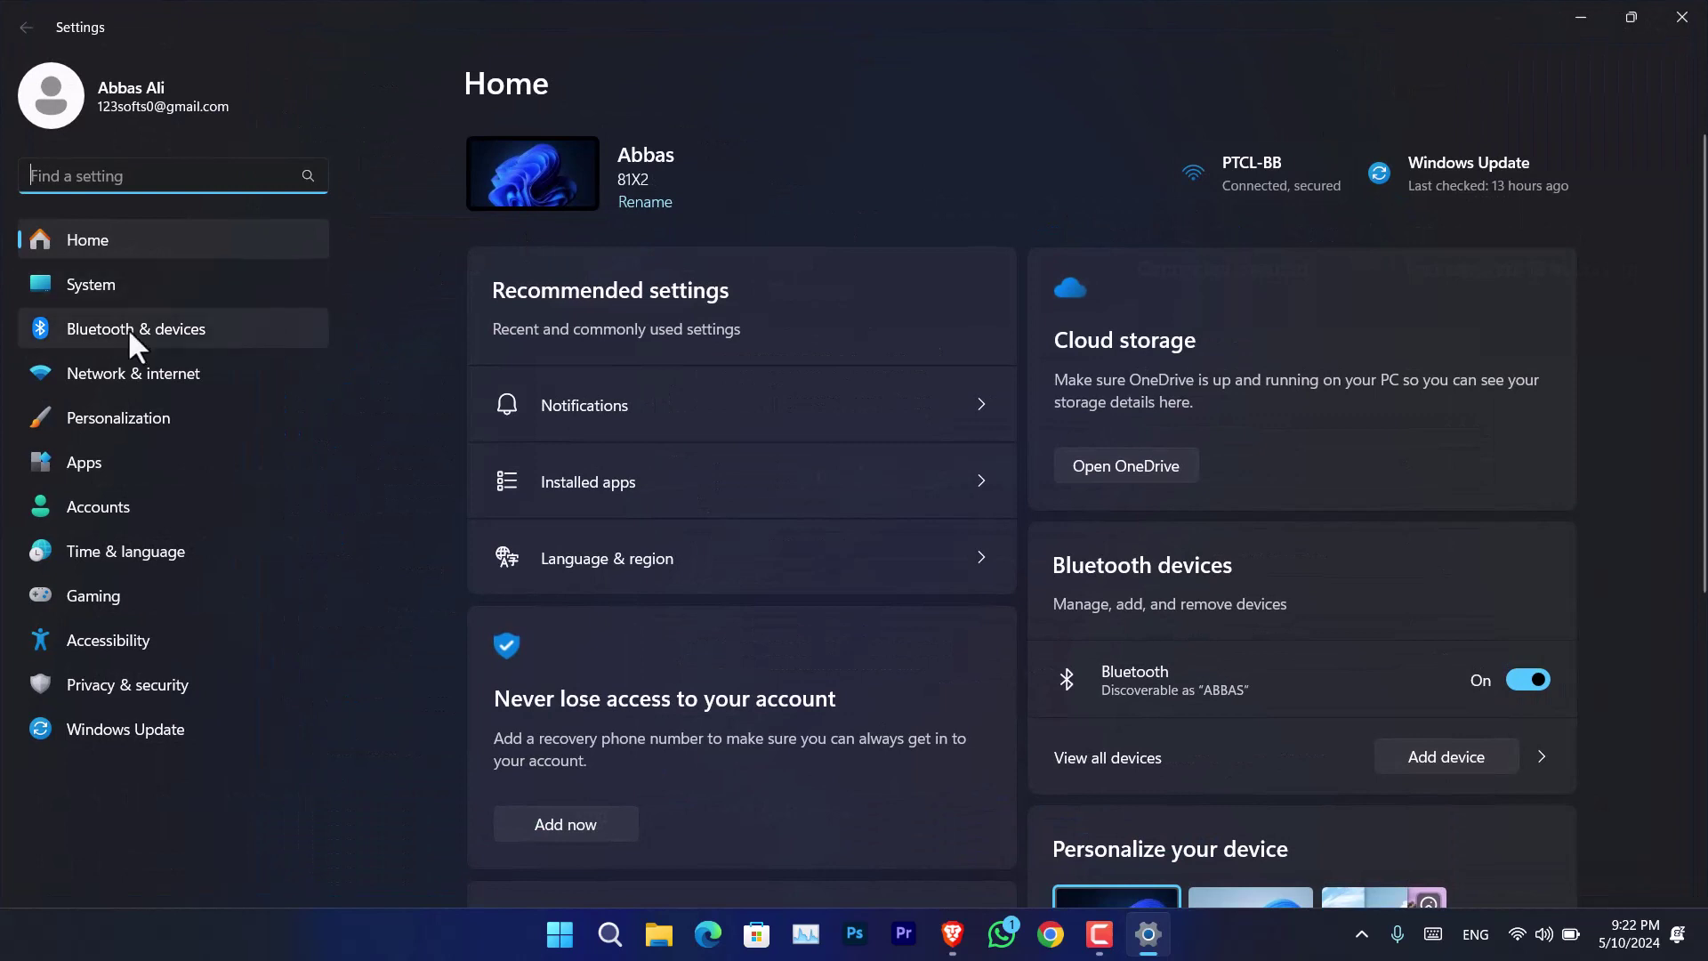
{"action": "left_click", "coordinate": [137, 467]}
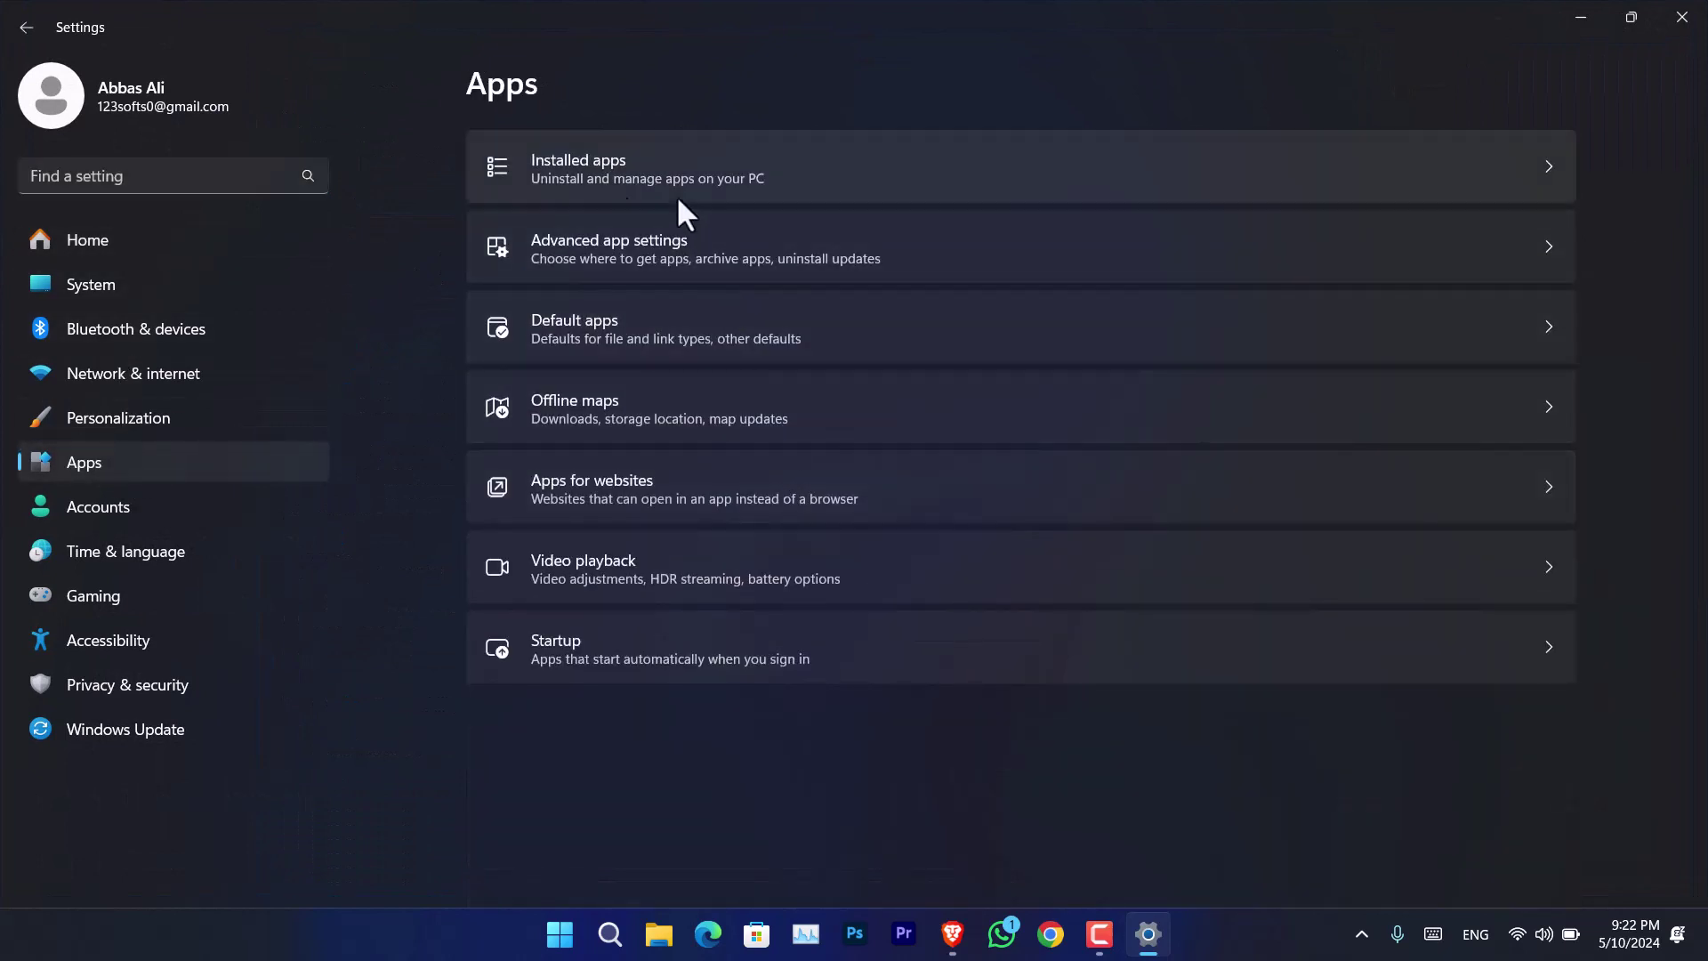
{"action": "left_click", "coordinate": [635, 185]}
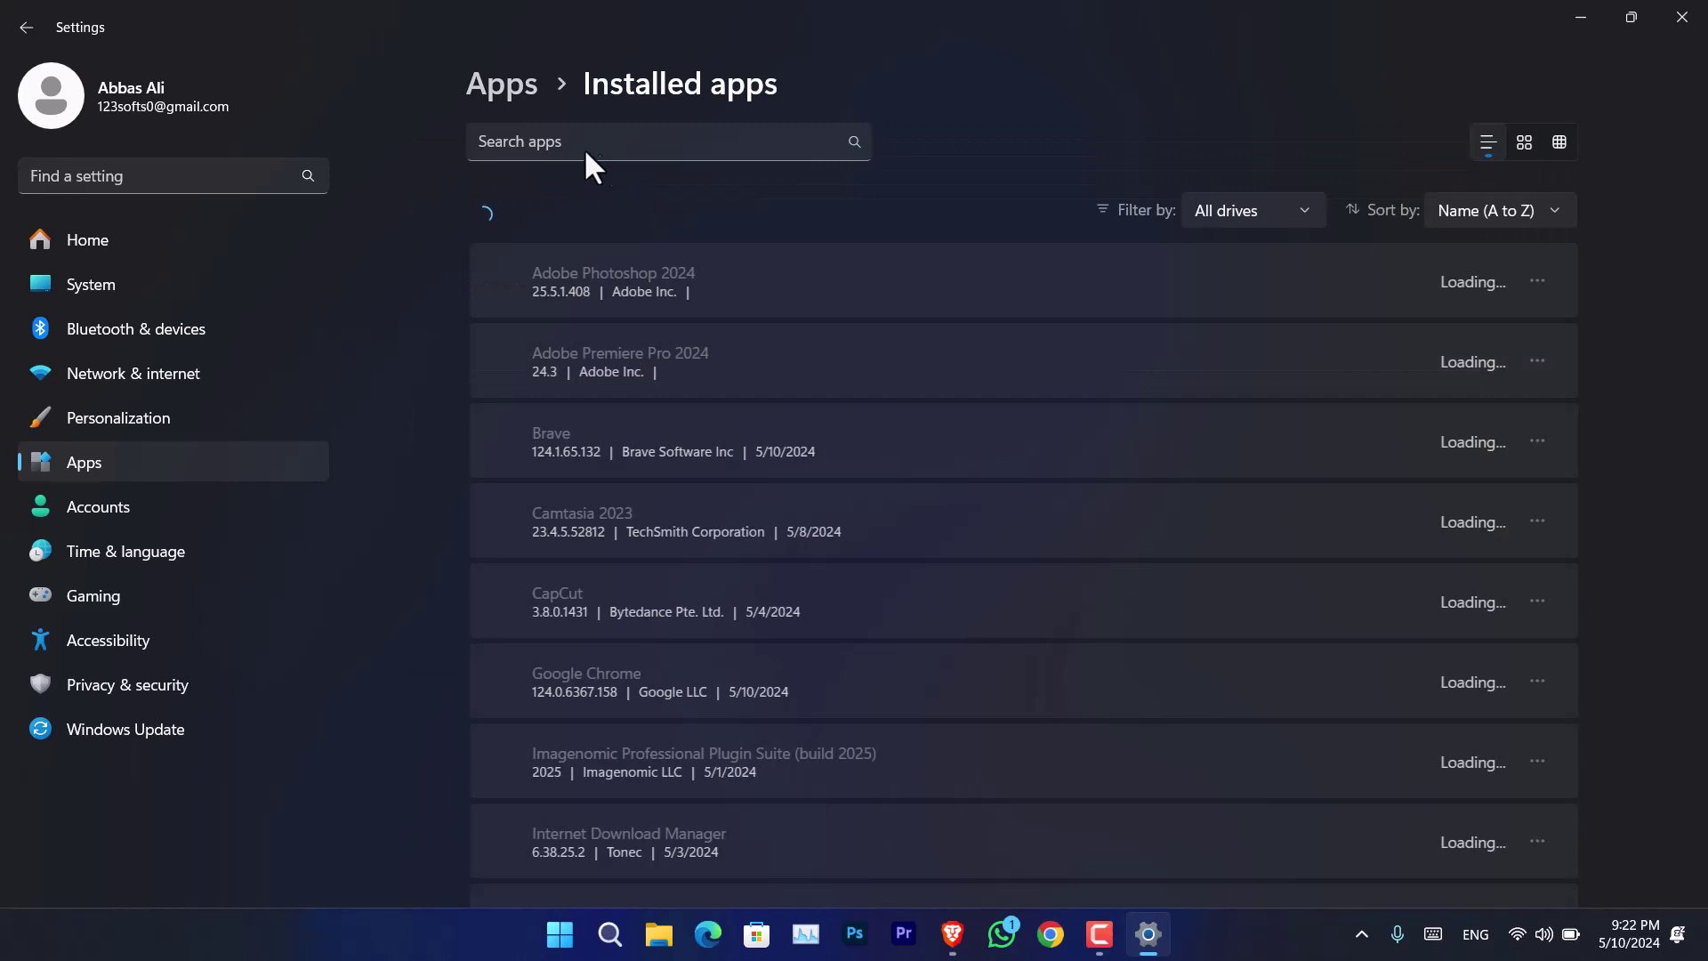
Step: Search installed apps for Snipping Tool, uninstall it, and close Settings
{"action": "left_click", "coordinate": [570, 147]}
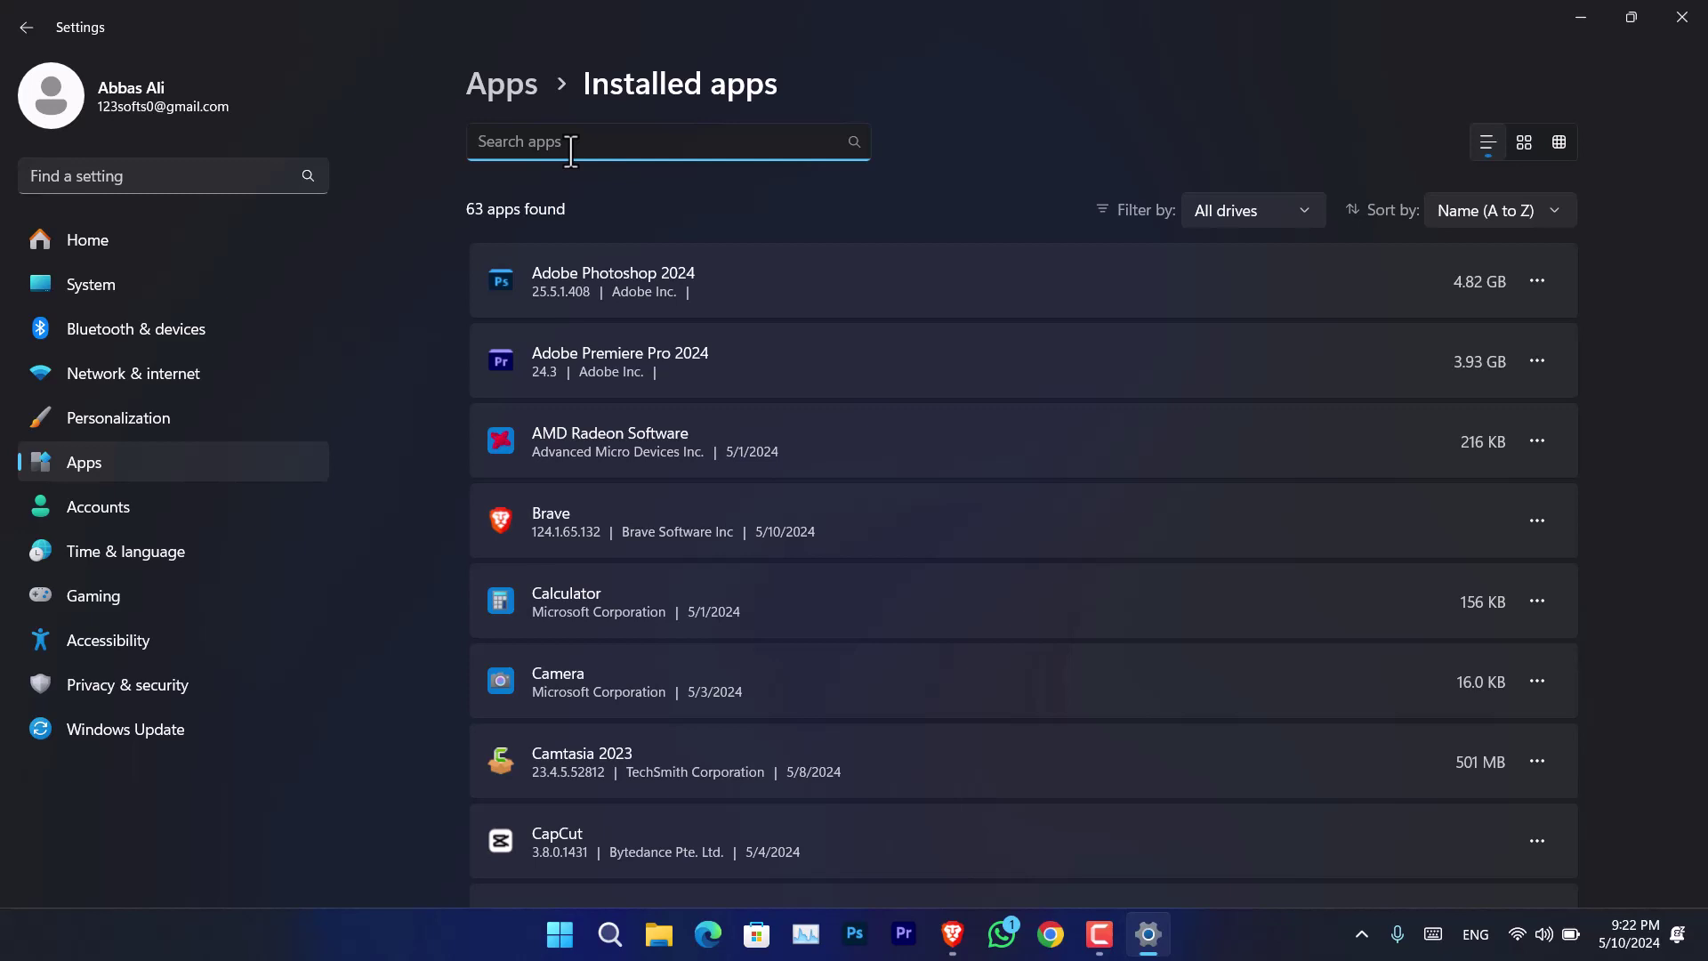
{"action": "type", "text": "snipp"}
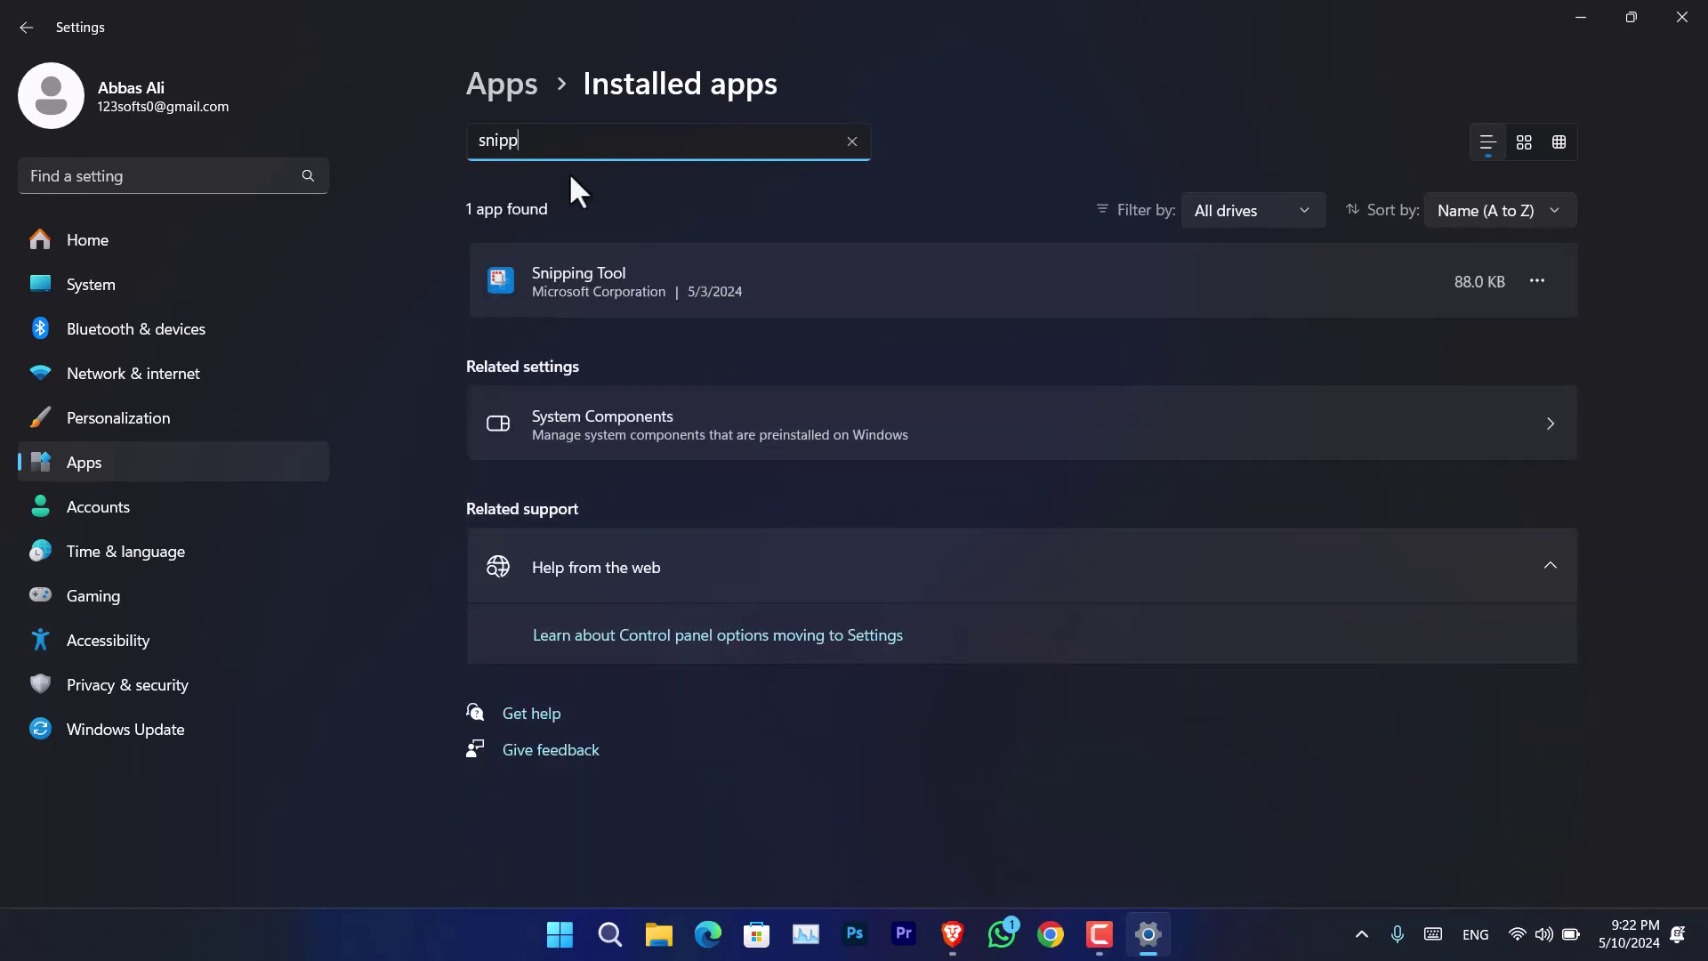
{"action": "left_click", "coordinate": [1535, 280]}
{"action": "left_click", "coordinate": [1366, 395]}
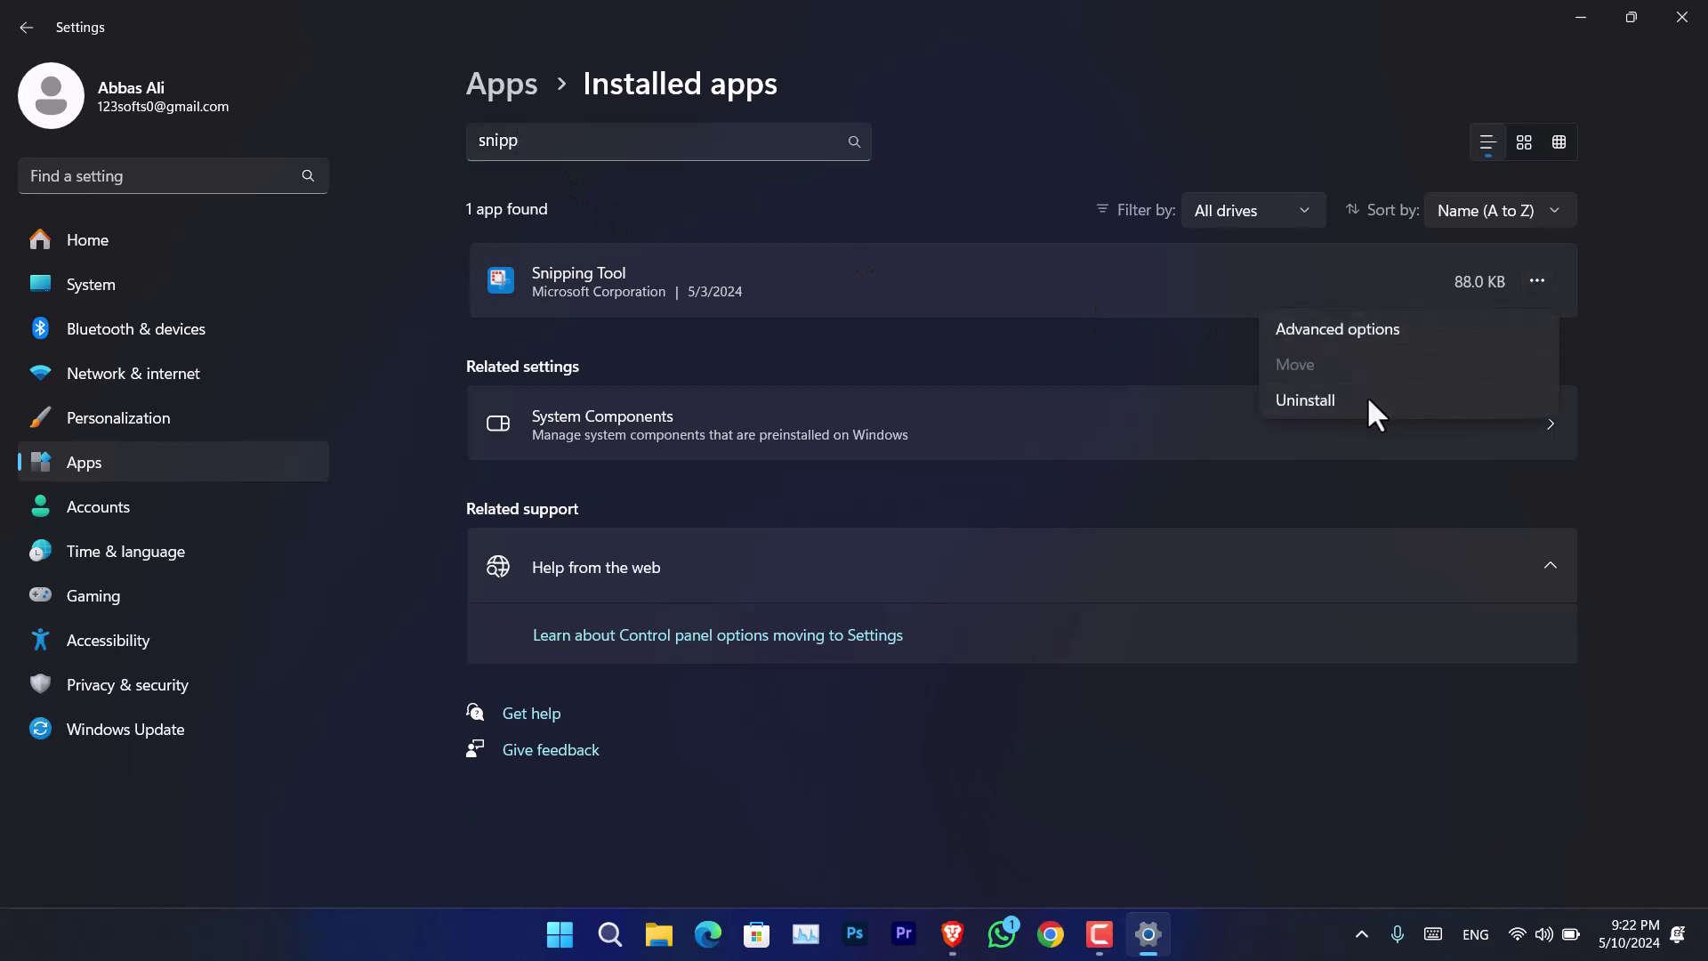
{"action": "left_click", "coordinate": [1473, 395]}
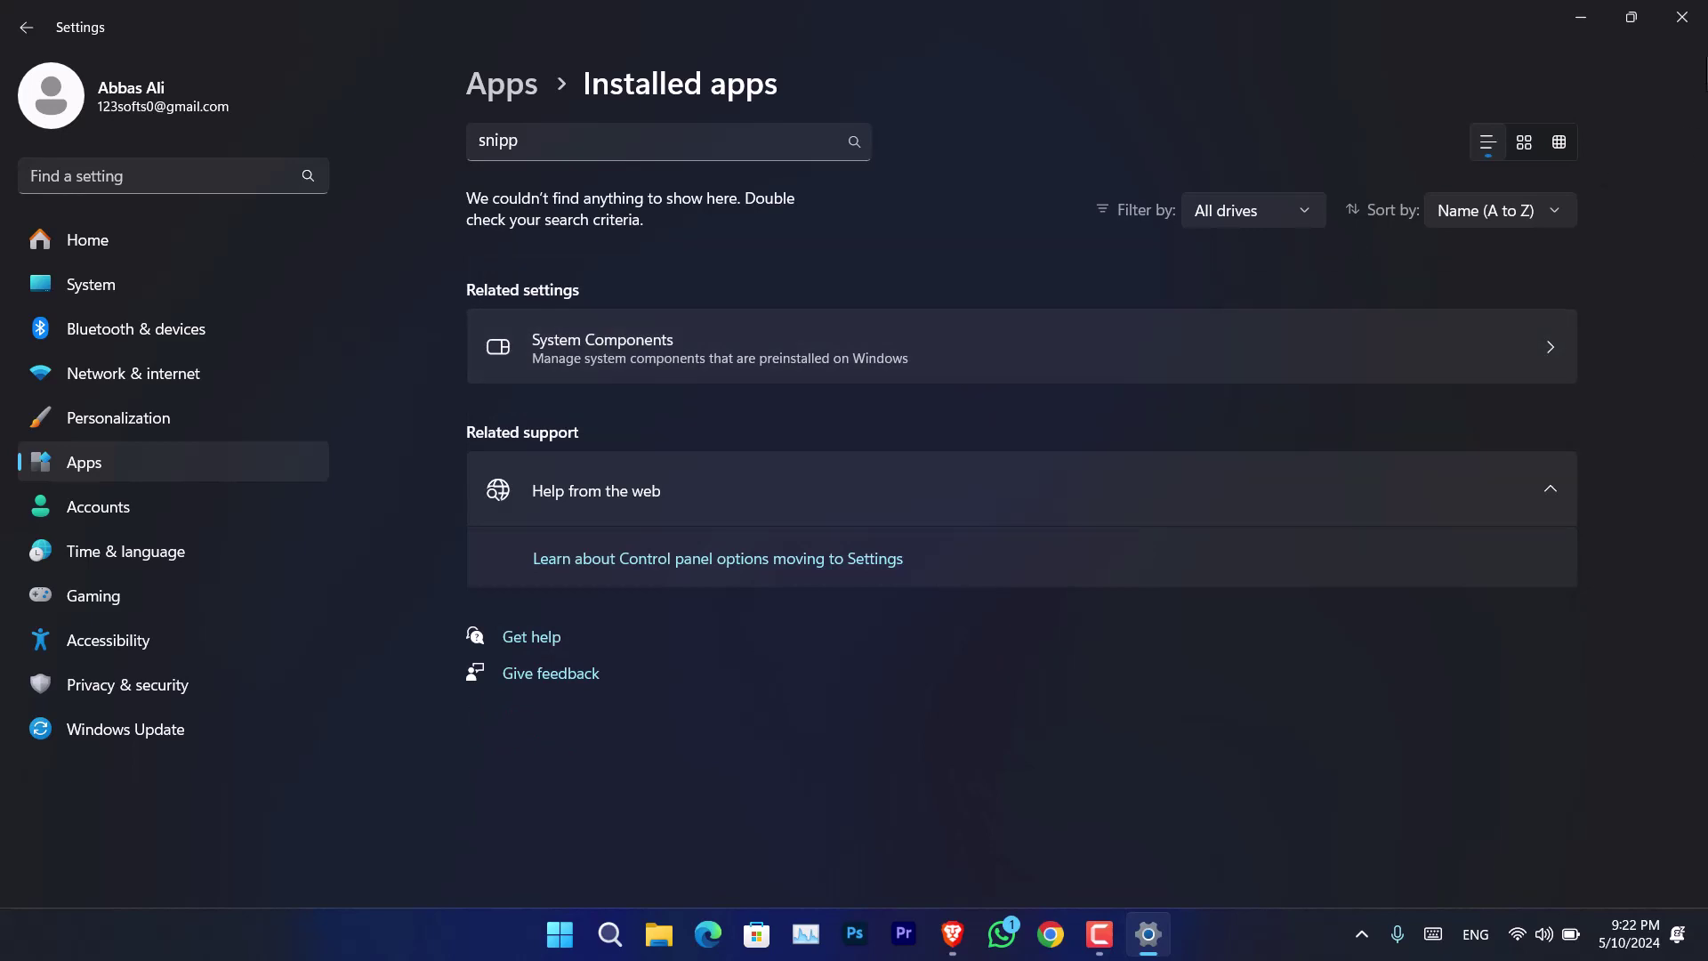
{"action": "left_click", "coordinate": [1681, 17]}
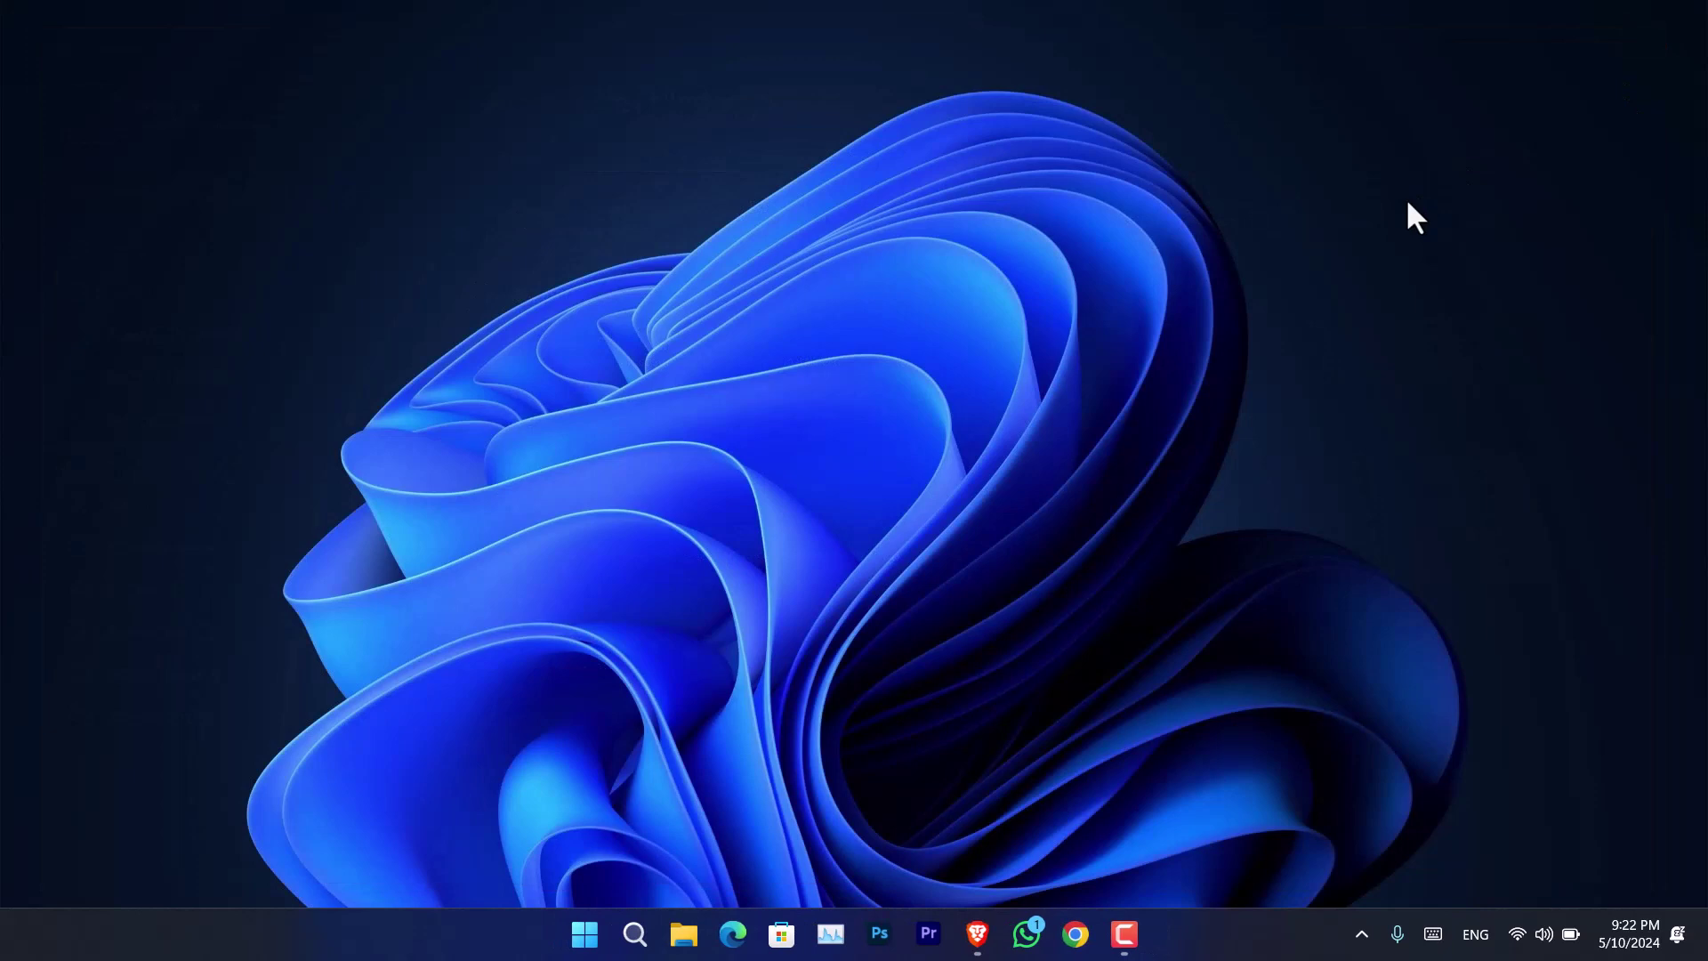
{"action": "key", "text": "super"}
{"action": "type", "text": "s"}
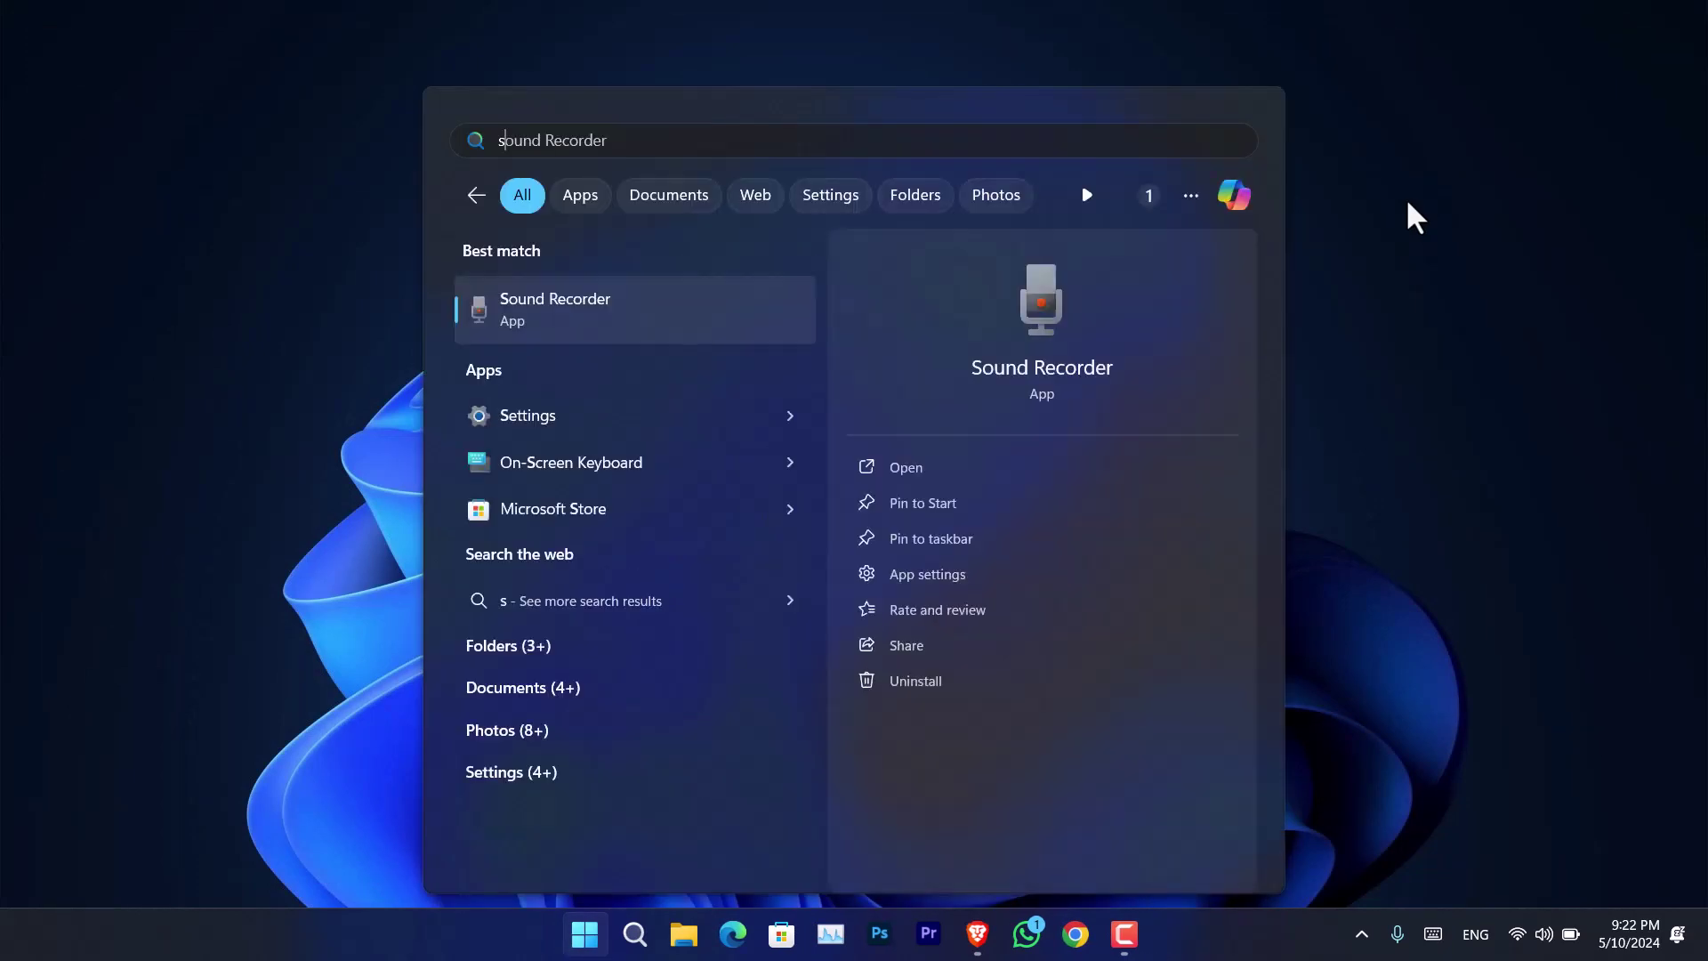
{"action": "type", "text": "nipp"}
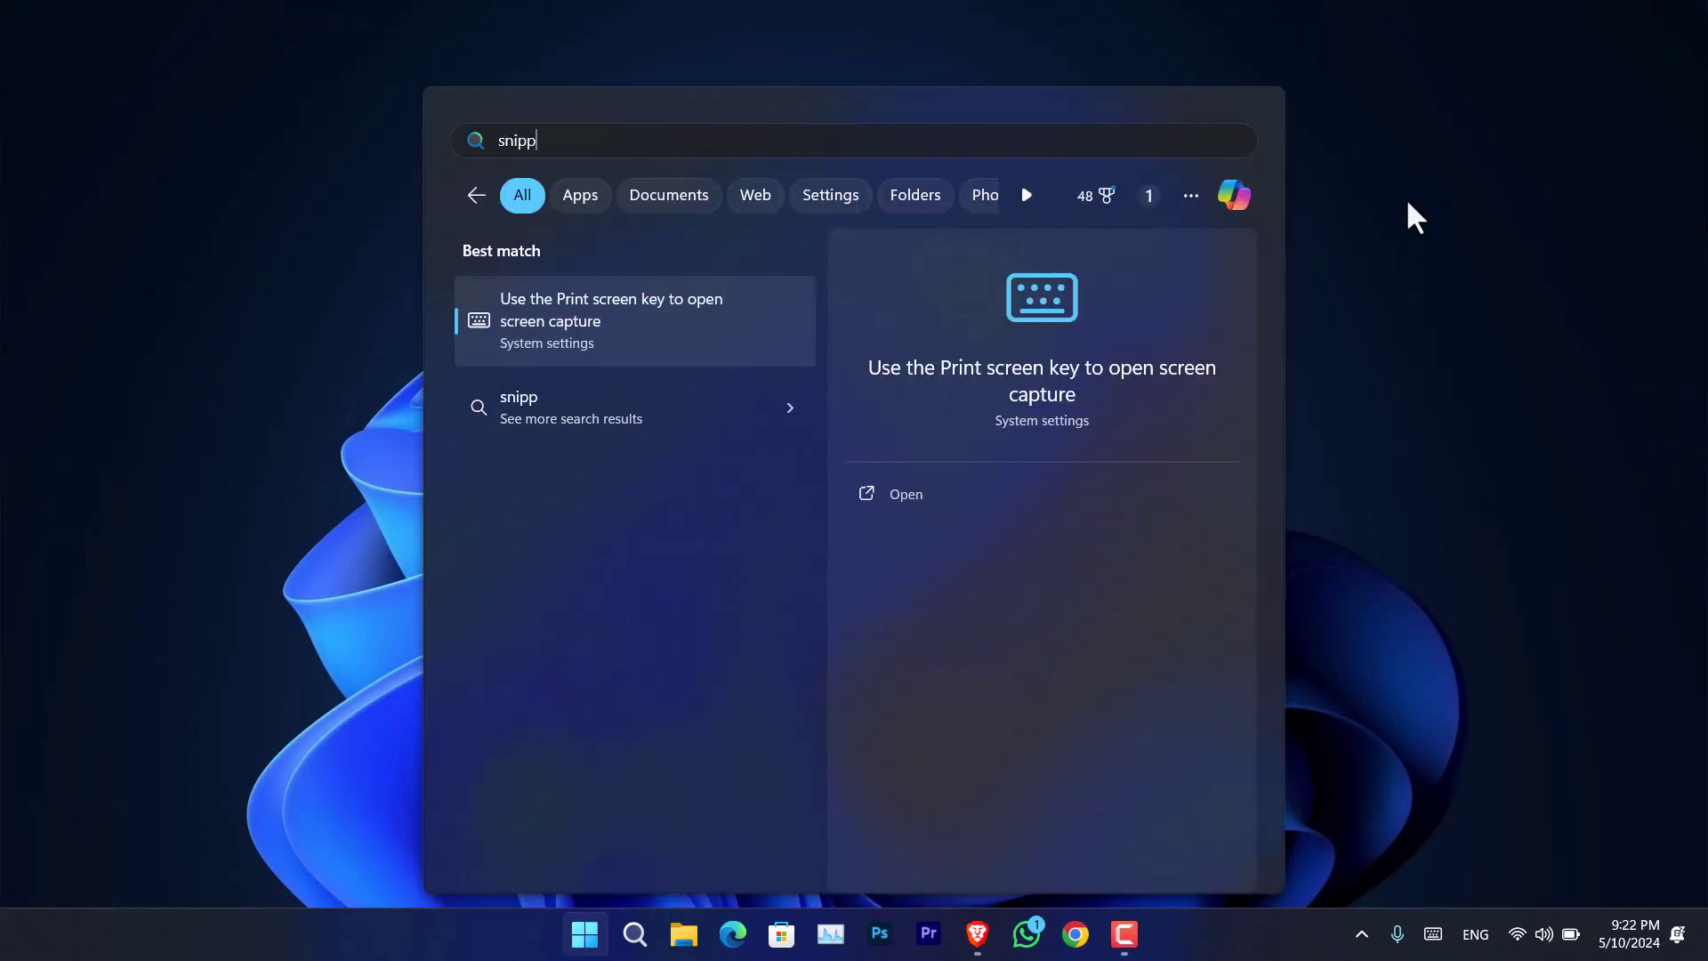
{"action": "type", "text": "ing"}
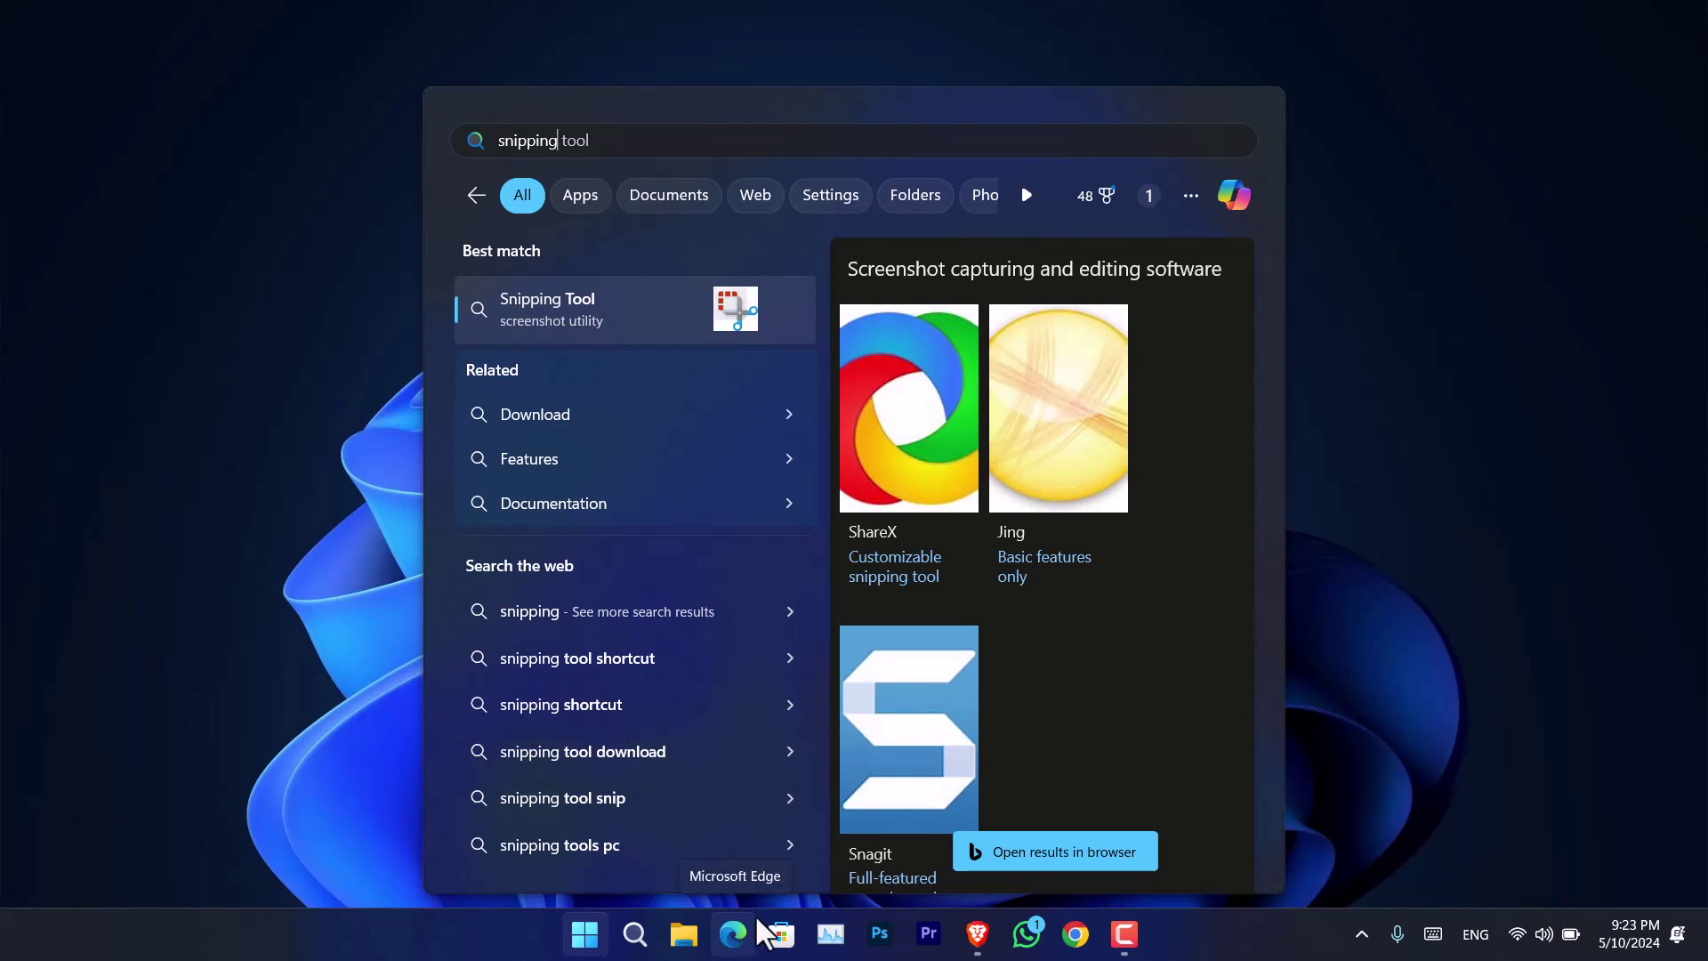
{"action": "left_click", "coordinate": [1632, 596]}
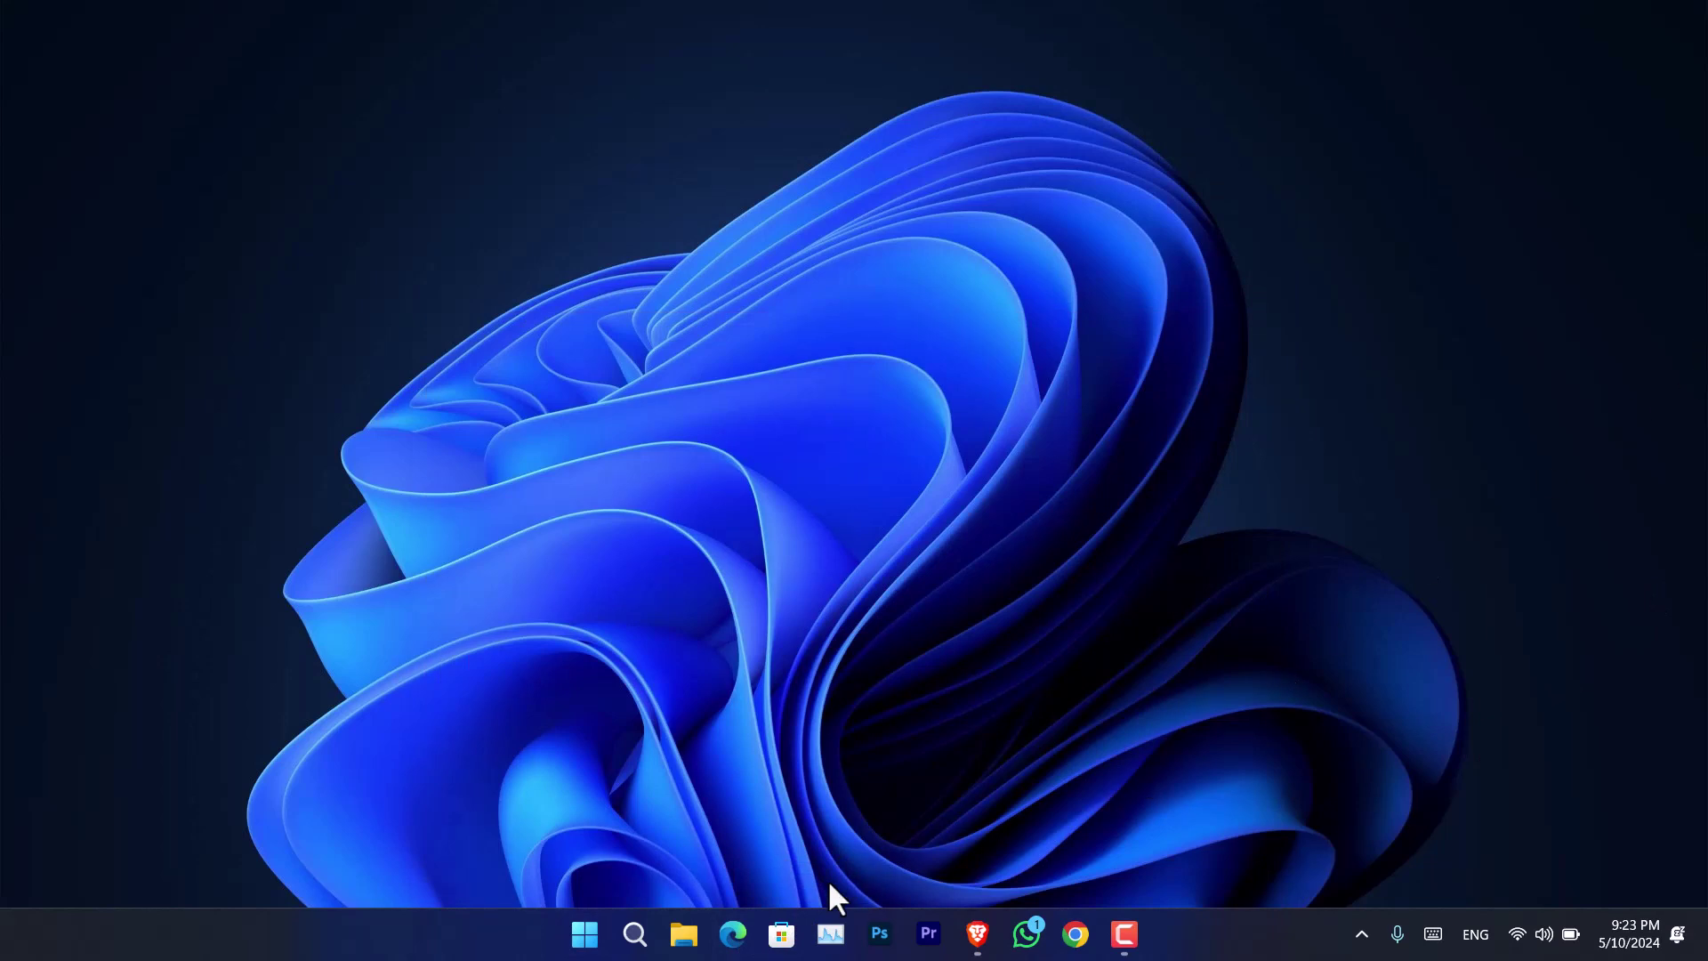
Step: Launch Microsoft Store and open the Snipping Tool product page from the 'snipping' search
{"action": "left_click", "coordinate": [781, 934]}
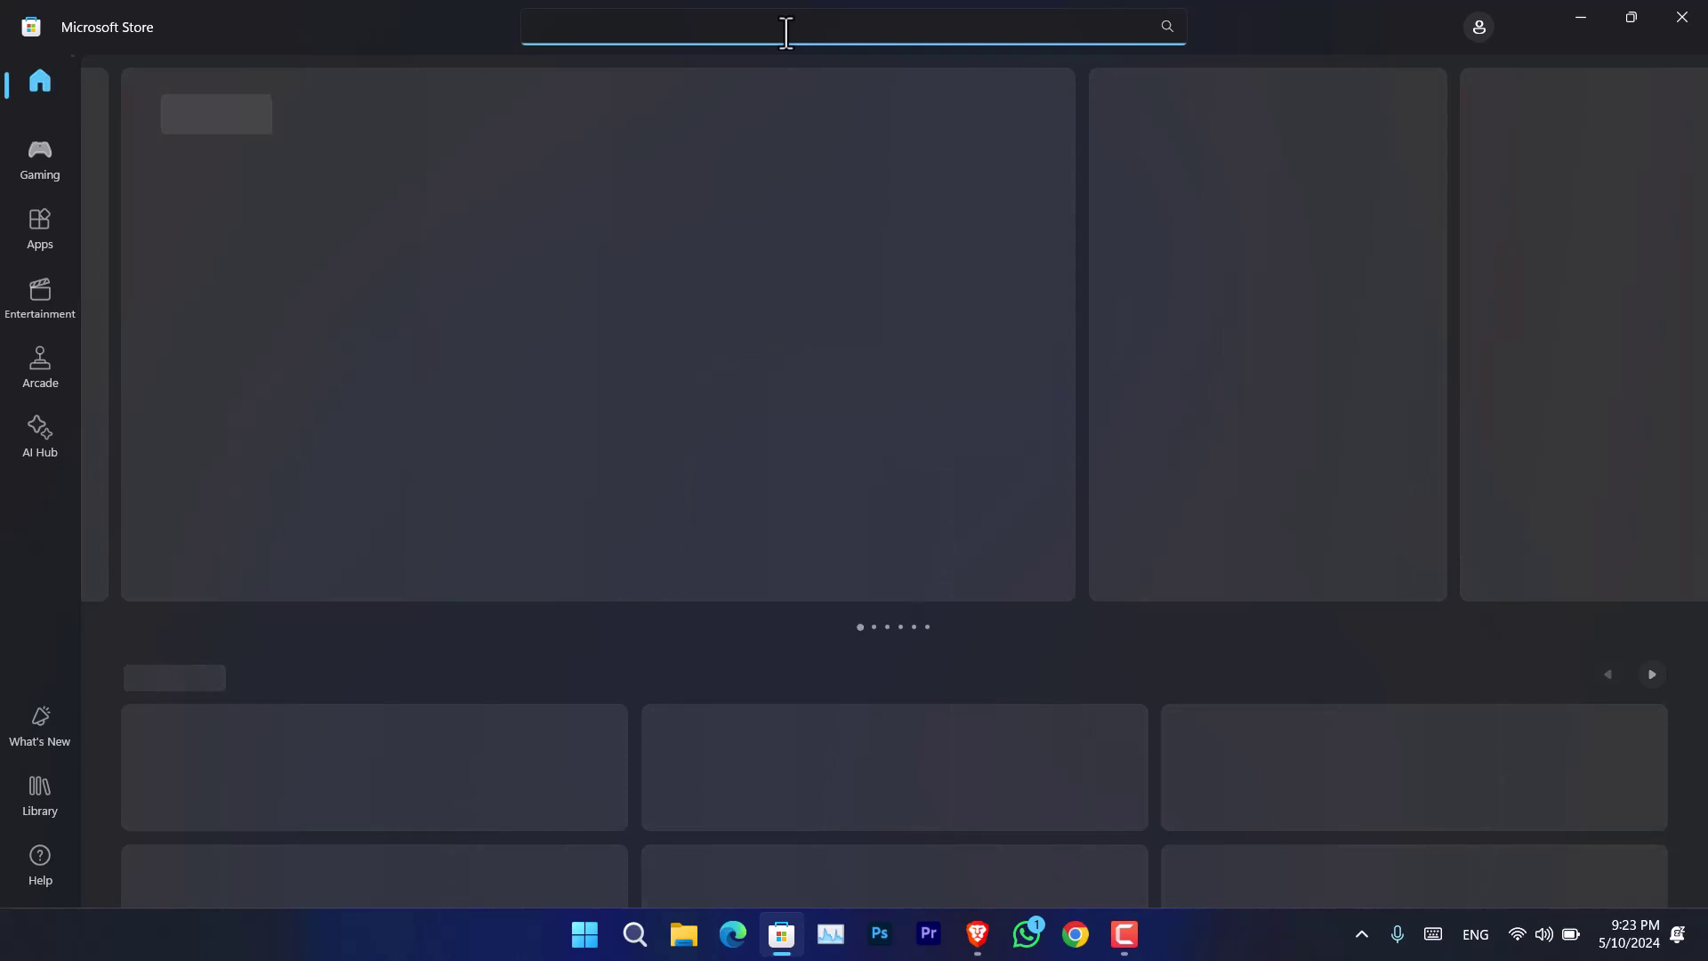
{"action": "type", "text": "snipping"}
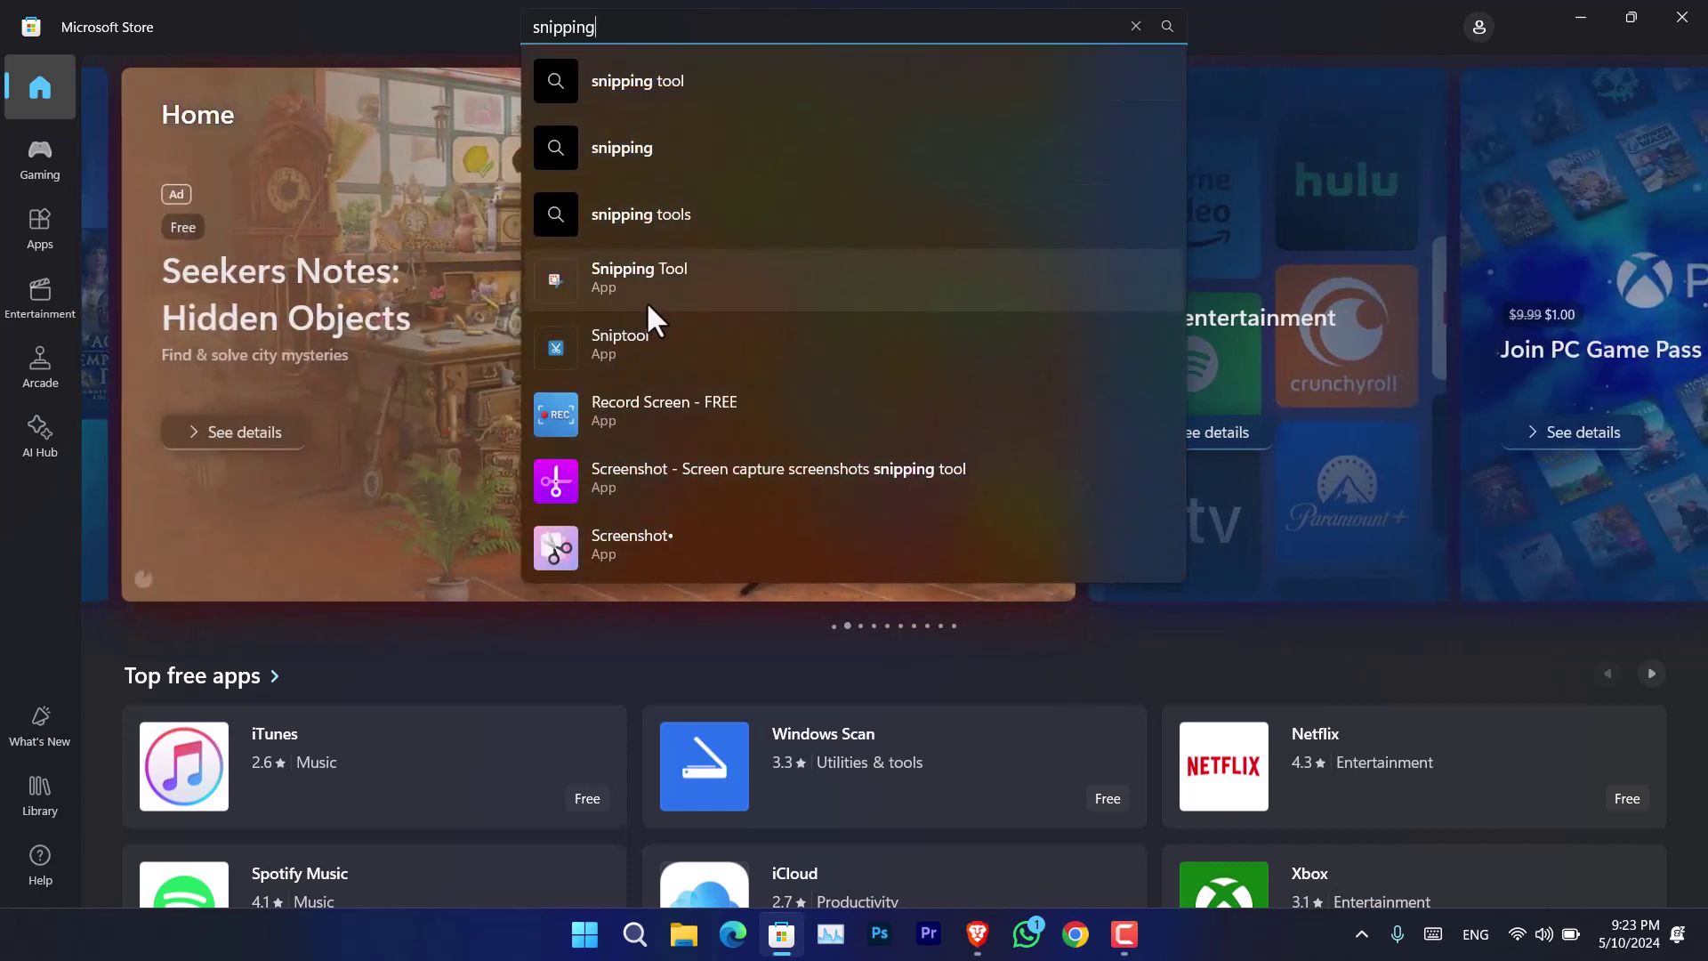
{"action": "left_click", "coordinate": [668, 287]}
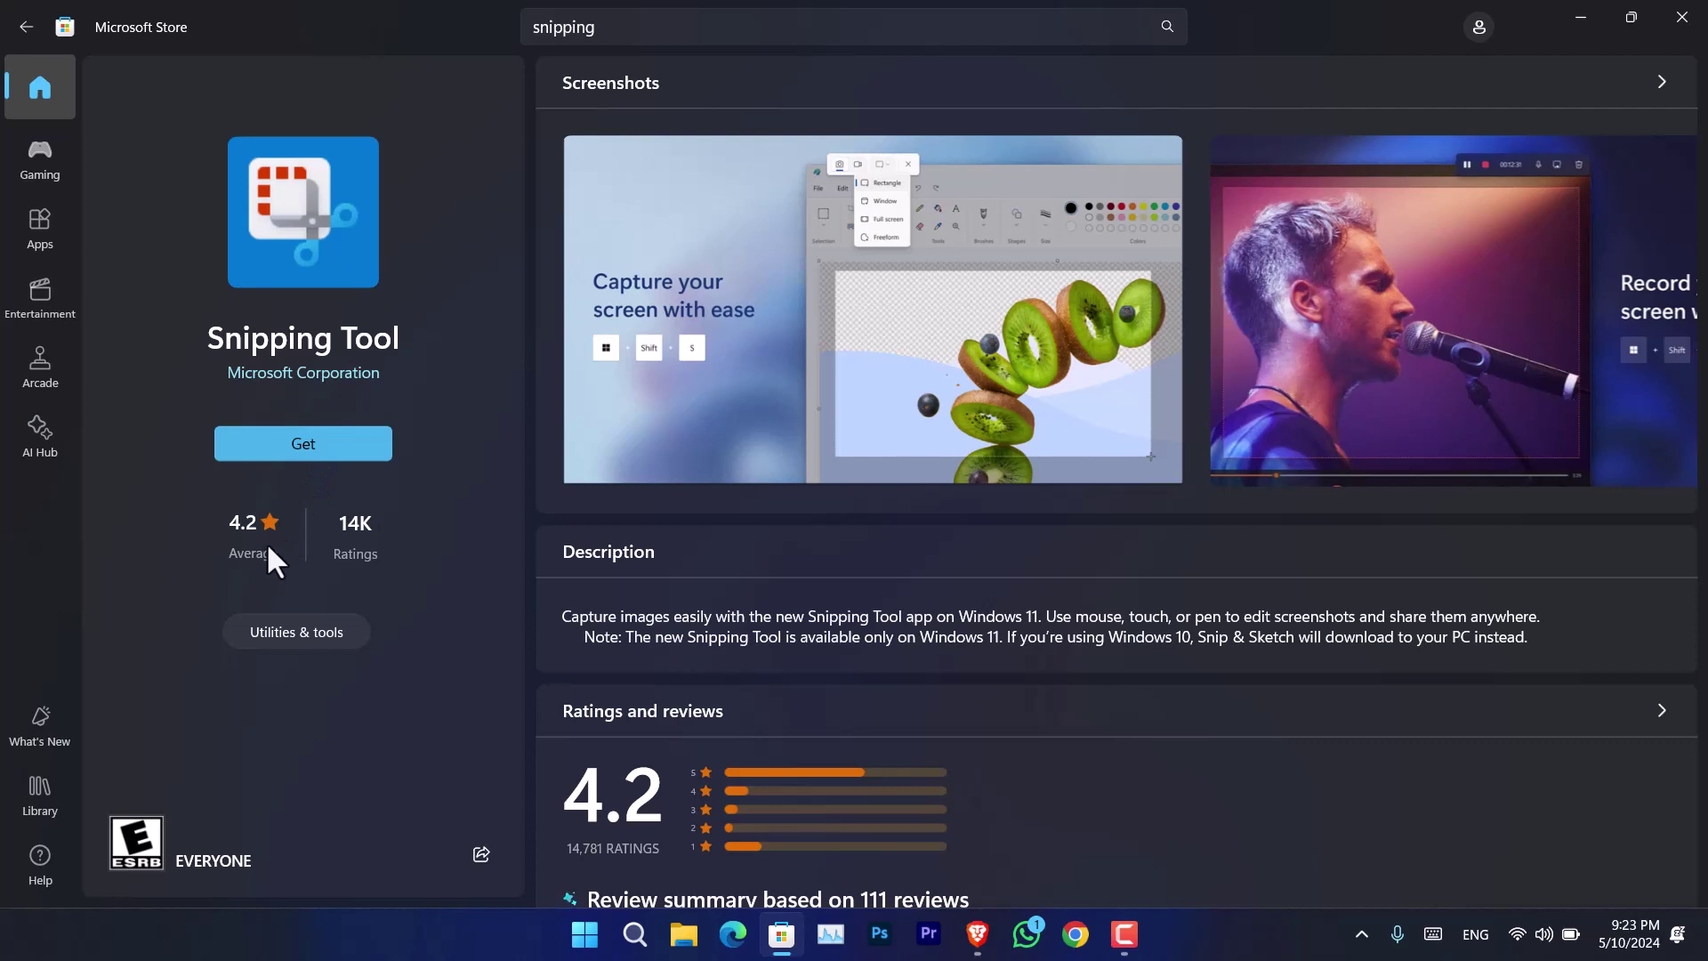
Step: Get Snipping Tool from its Store page and wait for Open to appear
{"action": "left_click", "coordinate": [292, 445]}
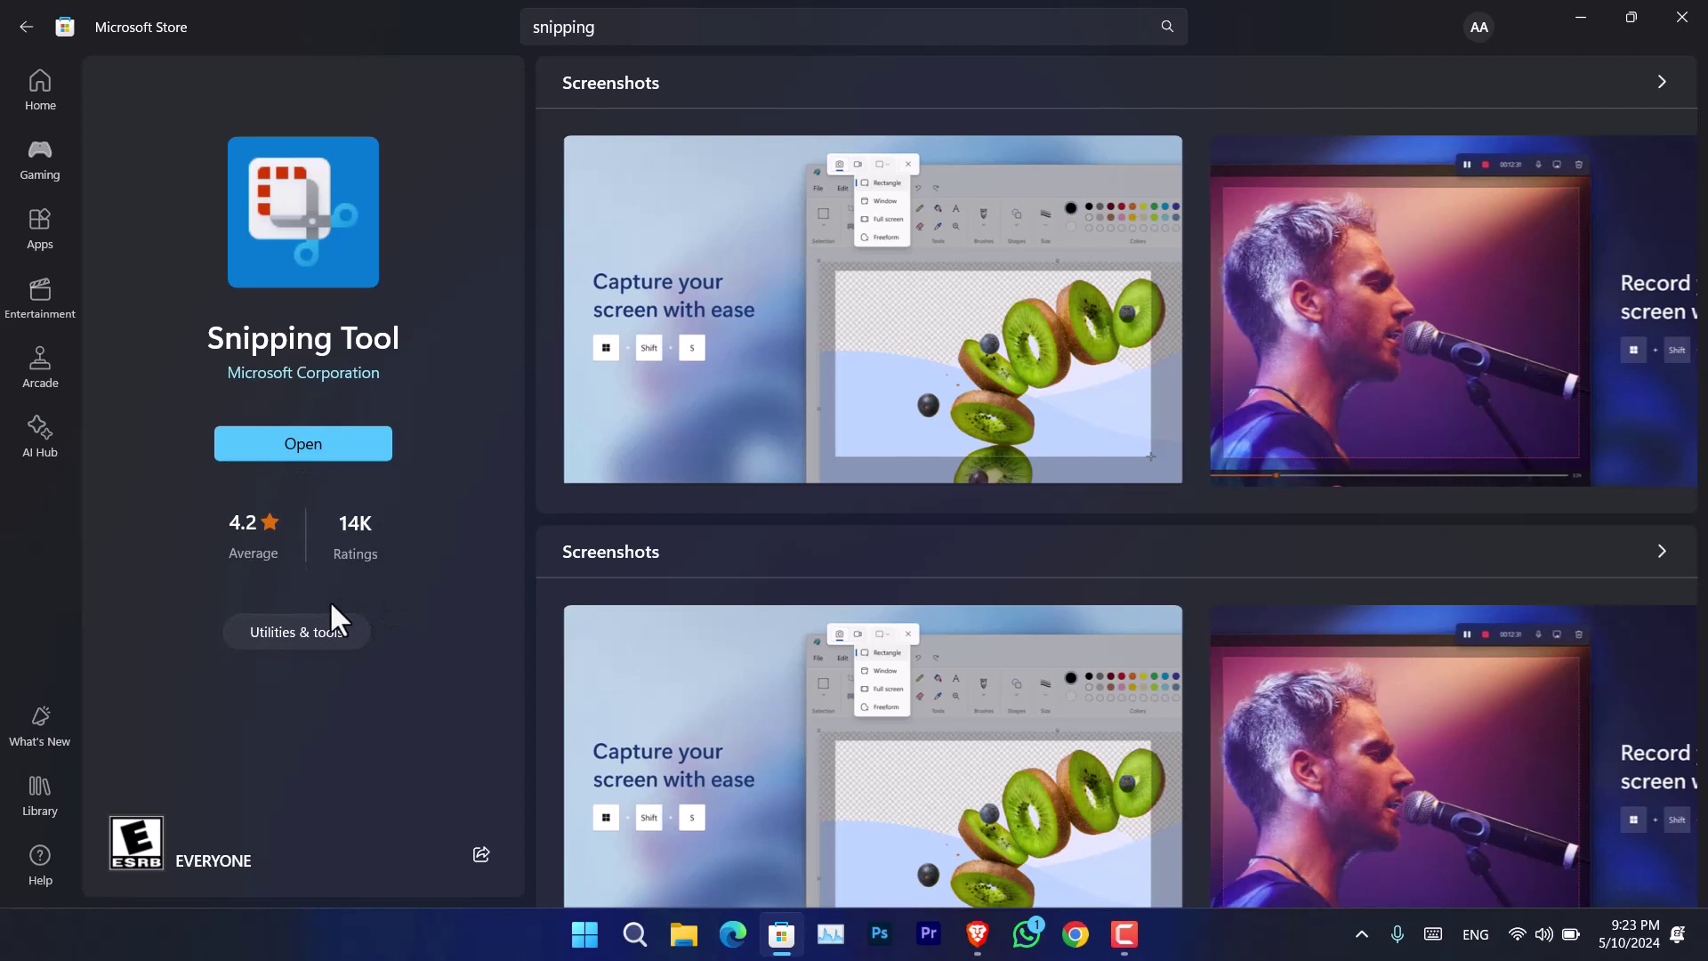
Step: Open Snipping Tool from its Store page, then close Microsoft Store
{"action": "left_click", "coordinate": [313, 439]}
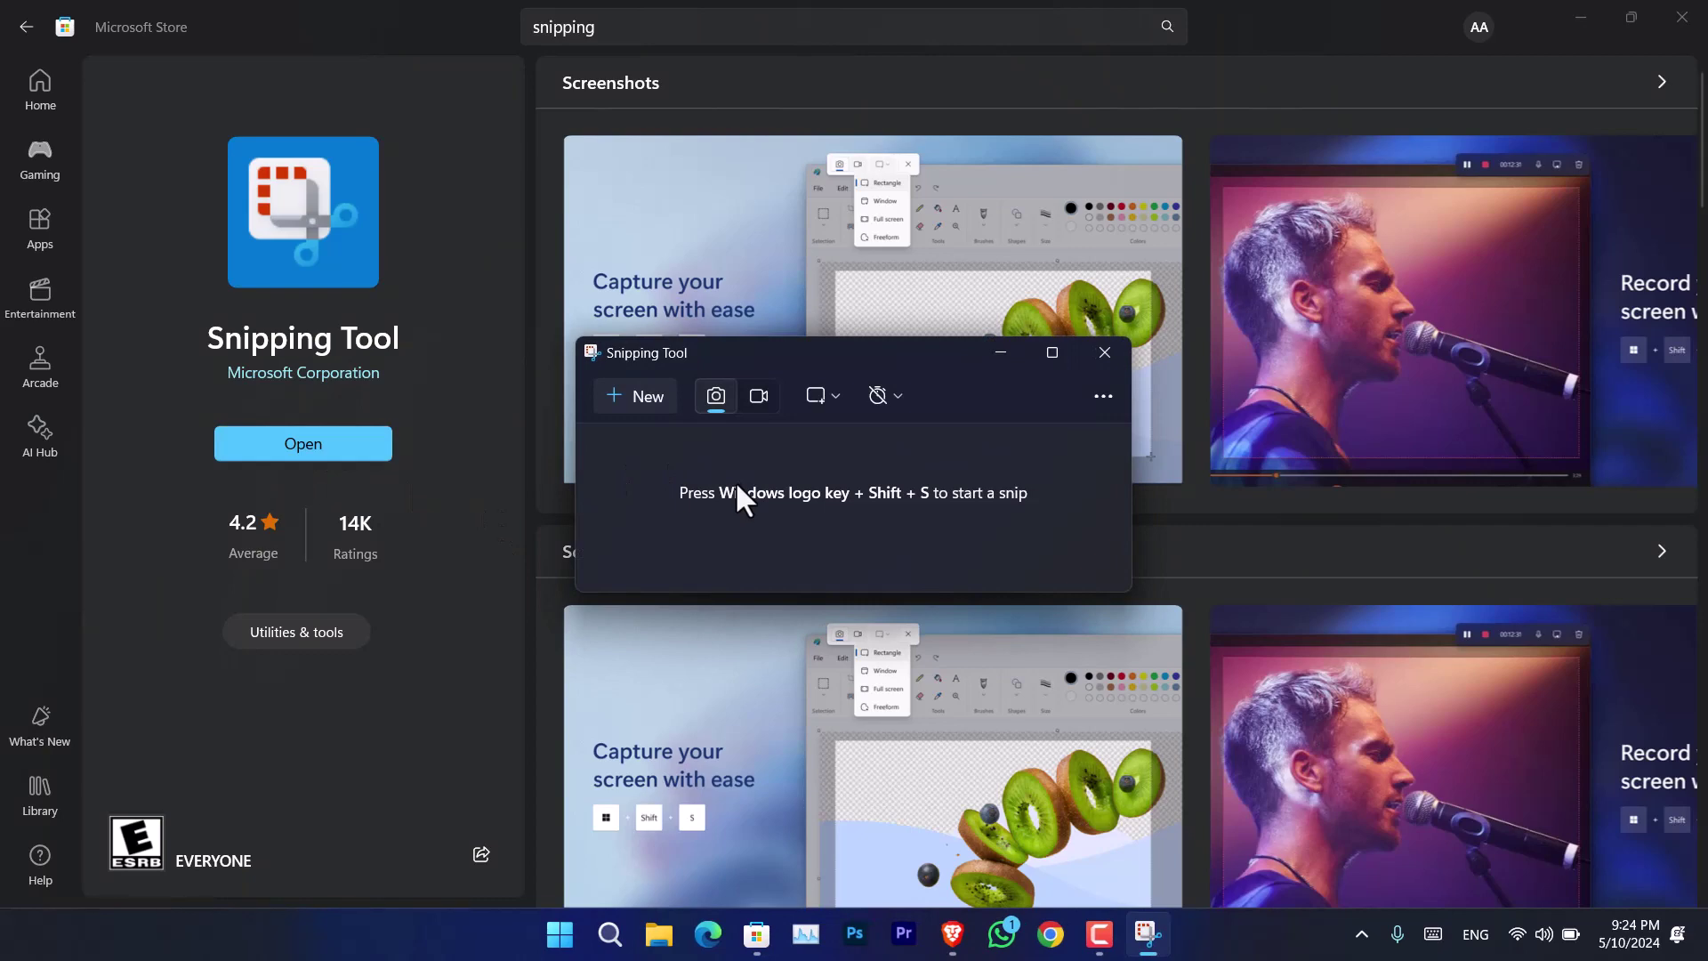
{"action": "left_click", "coordinate": [1681, 17]}
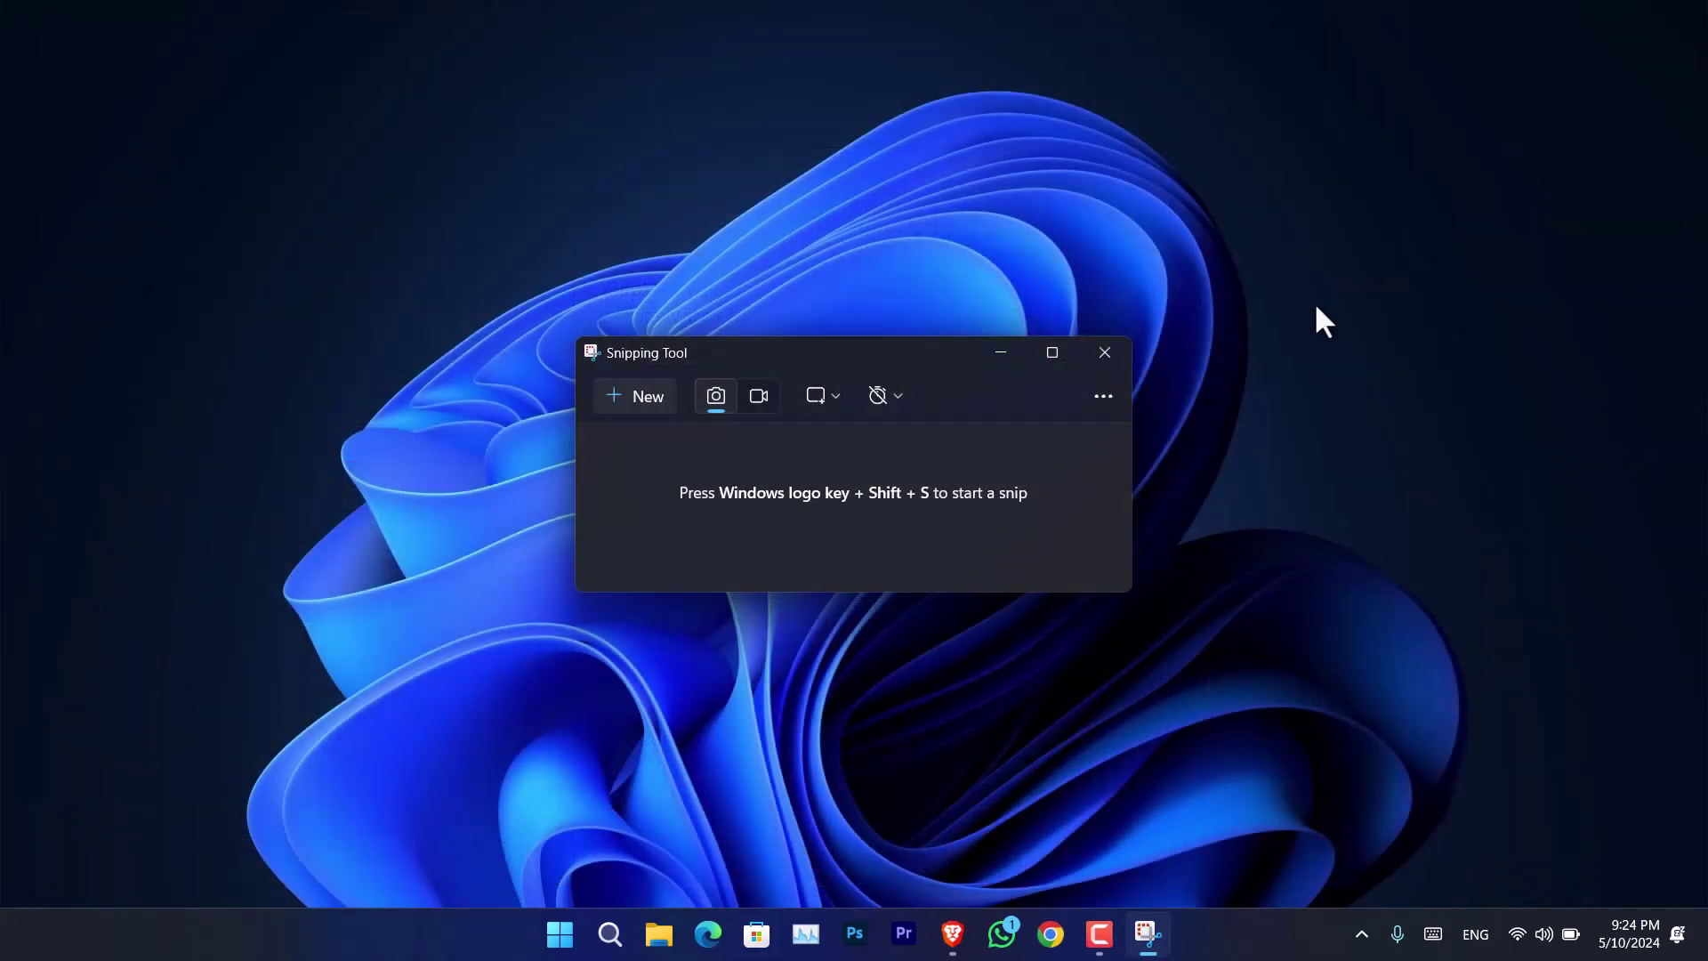